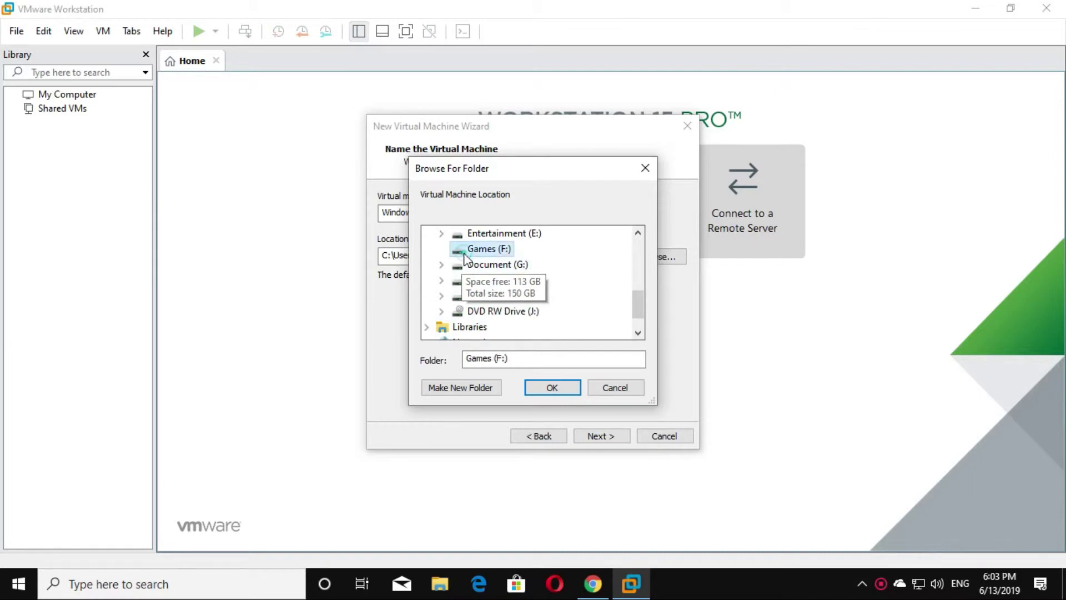
Set the Windows 10 x64 virtual machine's storage location to the Vmware folder on drive F: and continue.
{"action": "scroll", "coordinate": [502, 296], "scroll_direction": "down", "scroll_amount": 1}
{"action": "left_click", "coordinate": [501, 295]}
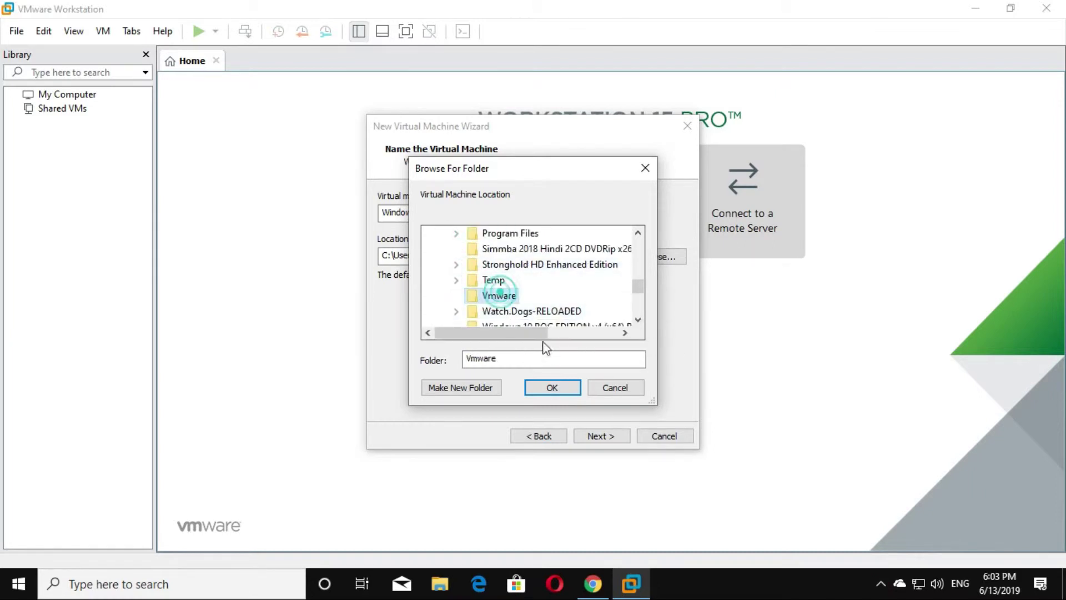
{"action": "left_click", "coordinate": [551, 379]}
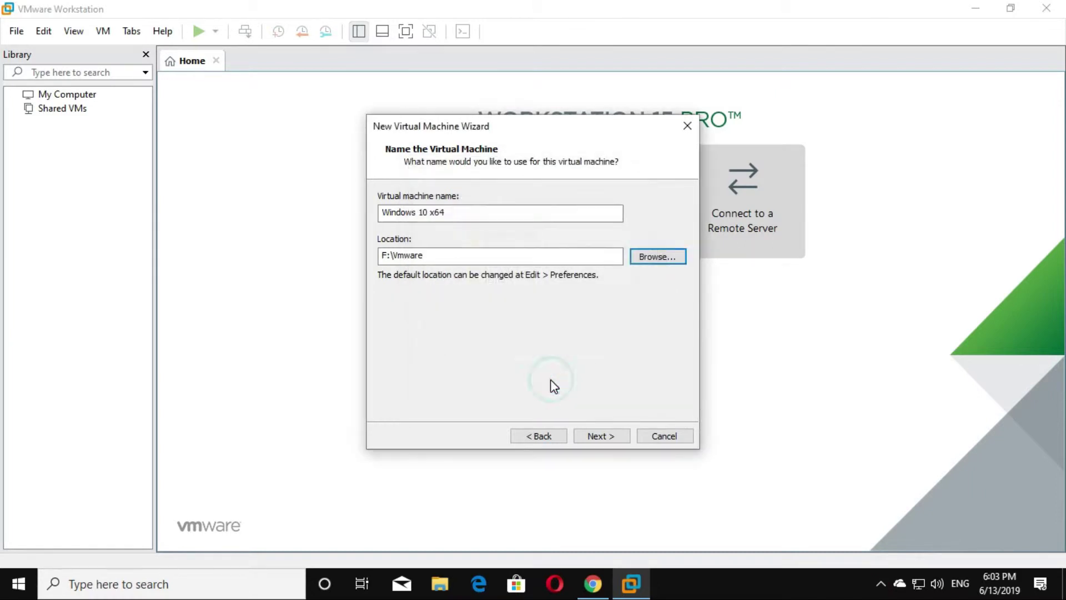
{"action": "left_click", "coordinate": [614, 436]}
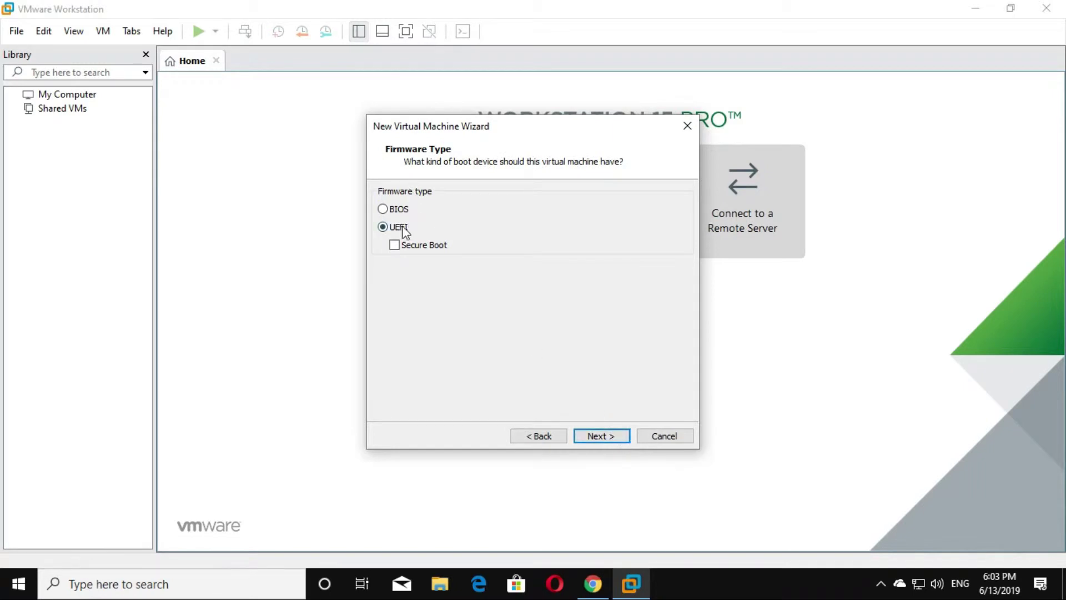
Choose the BIOS firmware type and set the number of processors to 2, keeping 2 cores per processor.
{"action": "left_click", "coordinate": [385, 210]}
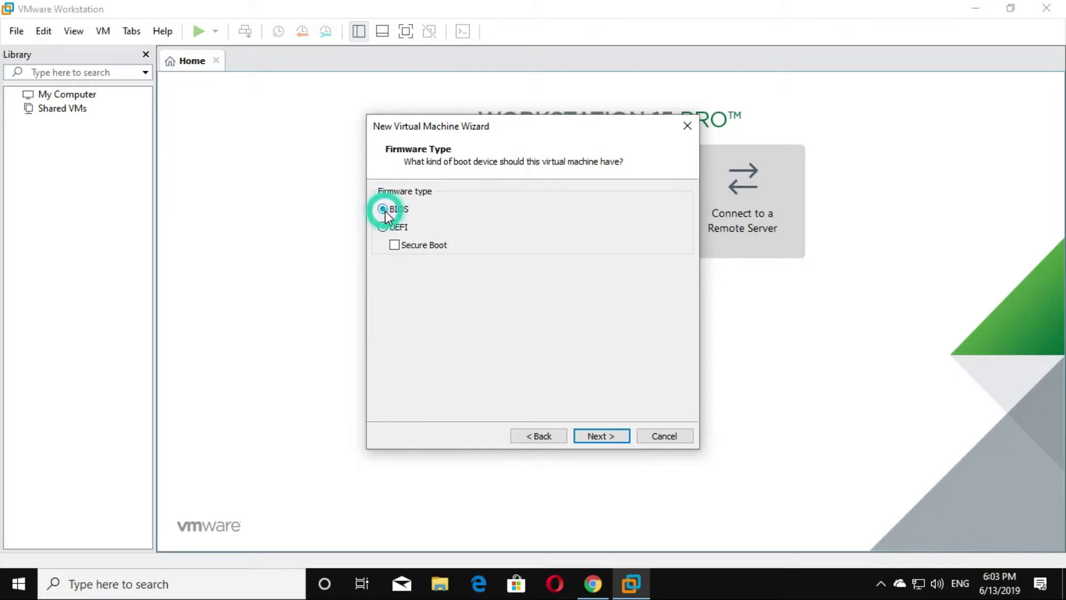
{"action": "left_click", "coordinate": [623, 435]}
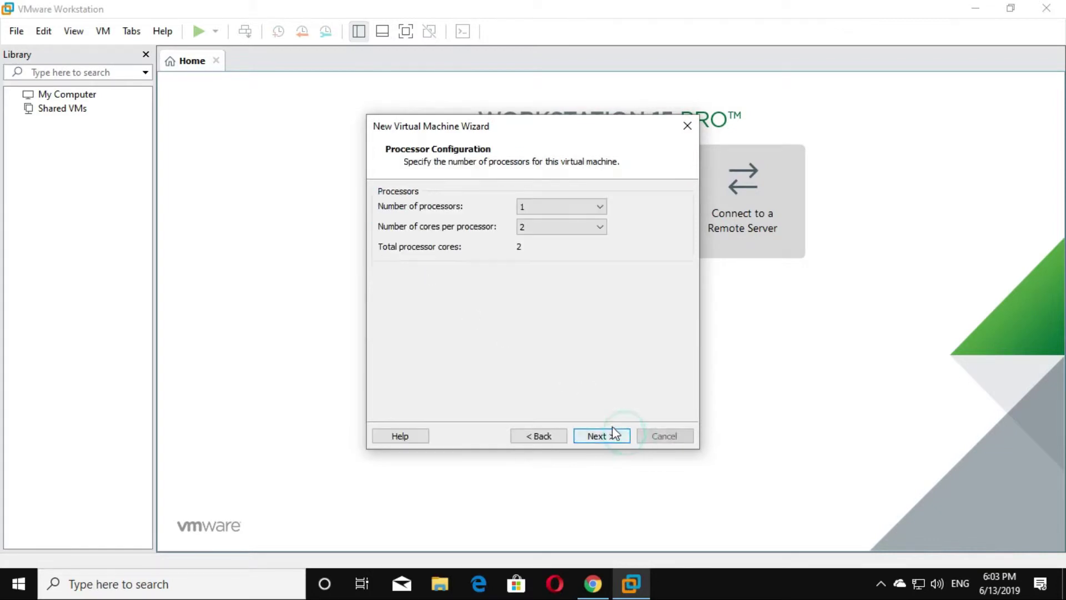
{"action": "left_click", "coordinate": [586, 209]}
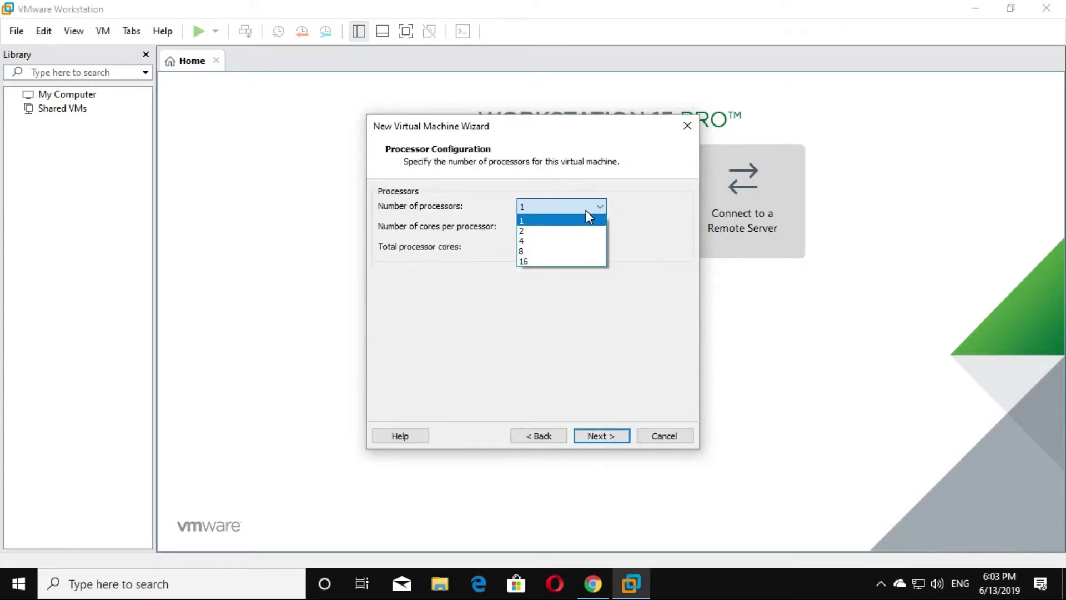
{"action": "left_click", "coordinate": [592, 230]}
{"action": "left_click", "coordinate": [588, 207]}
{"action": "left_click", "coordinate": [641, 199]}
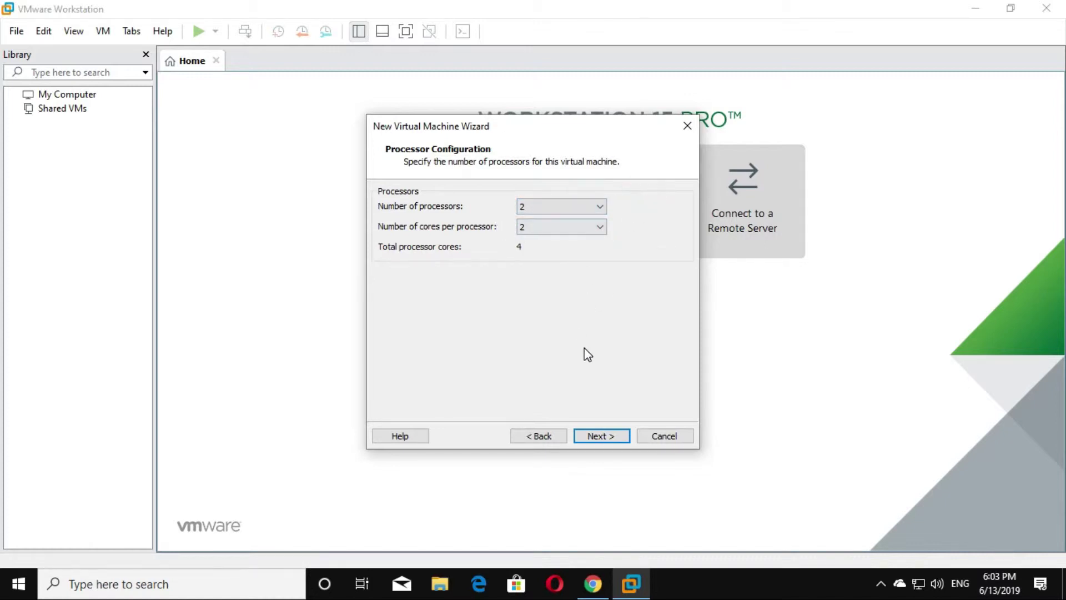
{"action": "left_click", "coordinate": [602, 439]}
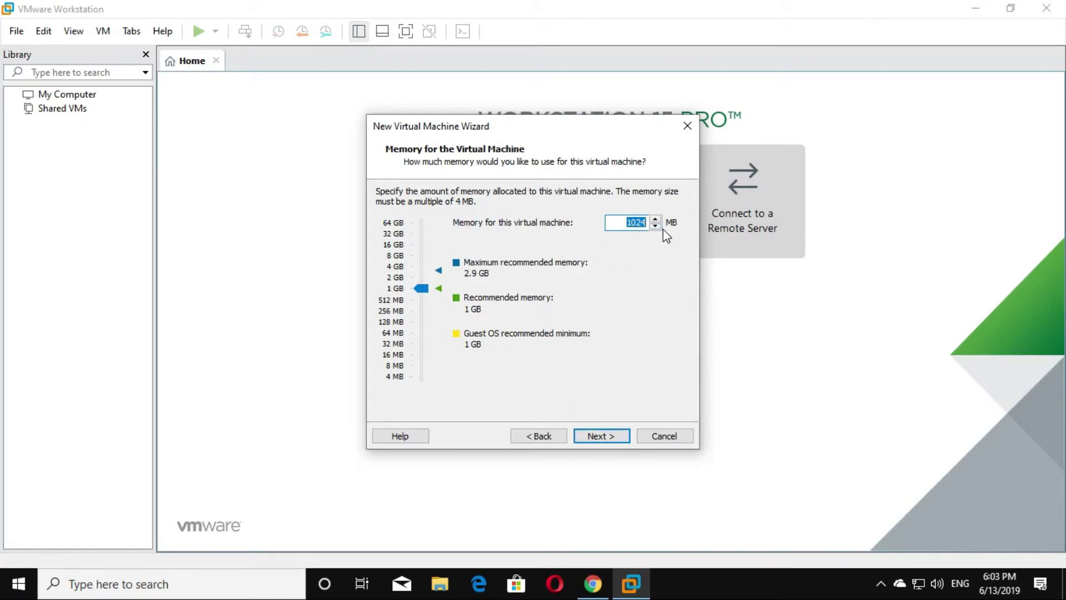
Set the memory for the virtual machine to 1024 MB and continue.
{"action": "left_click", "coordinate": [419, 289]}
{"action": "left_click_drag", "start_coordinate": [421, 300], "coordinate": [421, 288]}
{"action": "left_click", "coordinate": [418, 180]}
{"action": "left_click", "coordinate": [597, 437]}
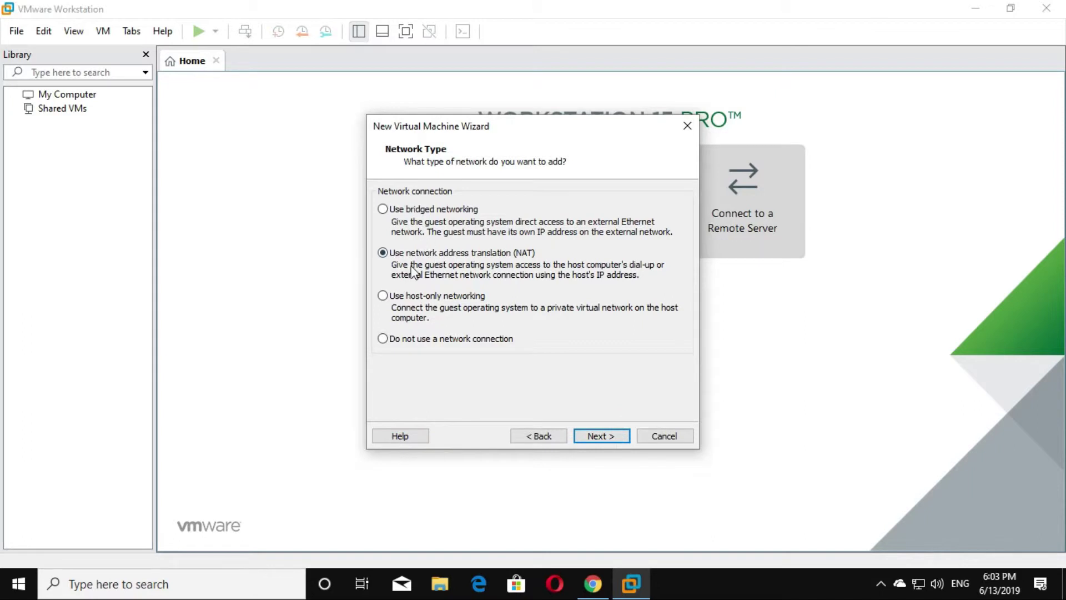
Accept network address translation (NAT), the preselected I/O controller and the recommended SCSI virtual disk type.
{"action": "left_click", "coordinate": [612, 444]}
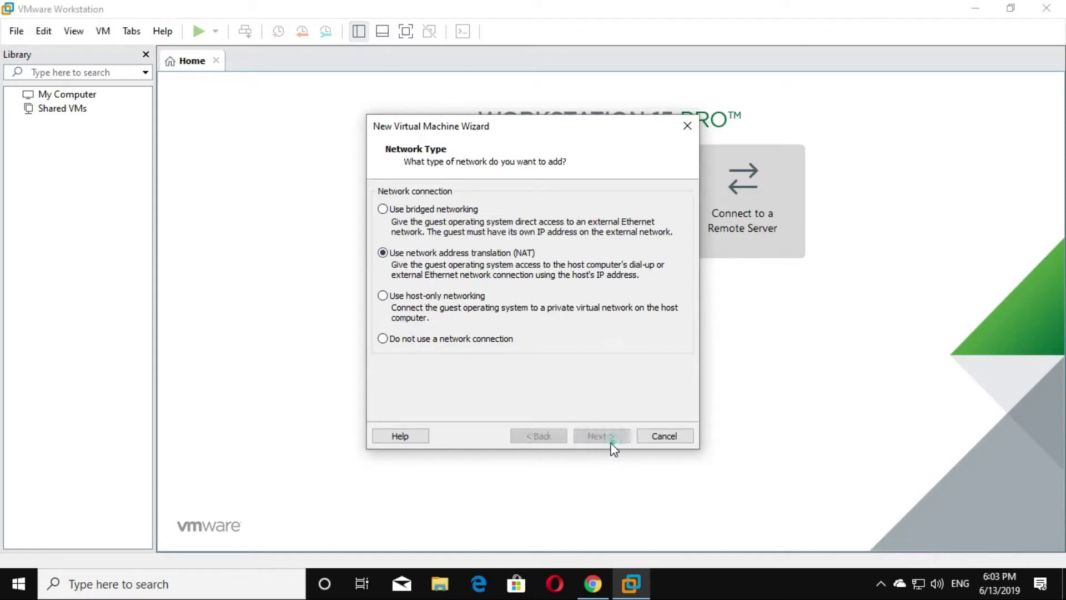
{"action": "left_click", "coordinate": [608, 442]}
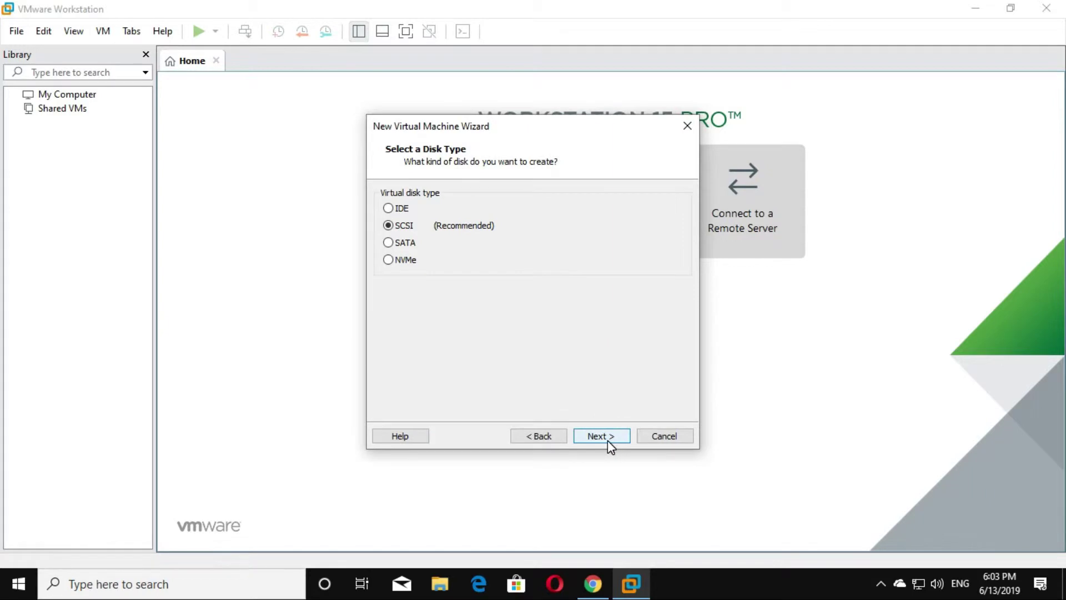
{"action": "left_click", "coordinate": [609, 441]}
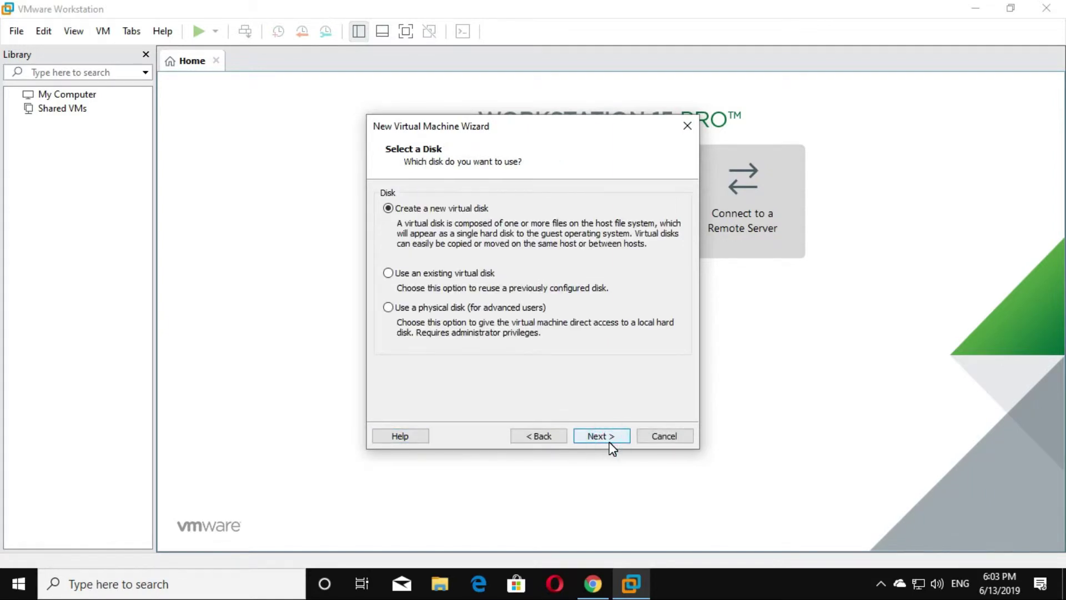
Create a new 20 GB virtual disk split into multiple files, keeping the file name Windows 10 x64.vmdk.
{"action": "left_click", "coordinate": [611, 444]}
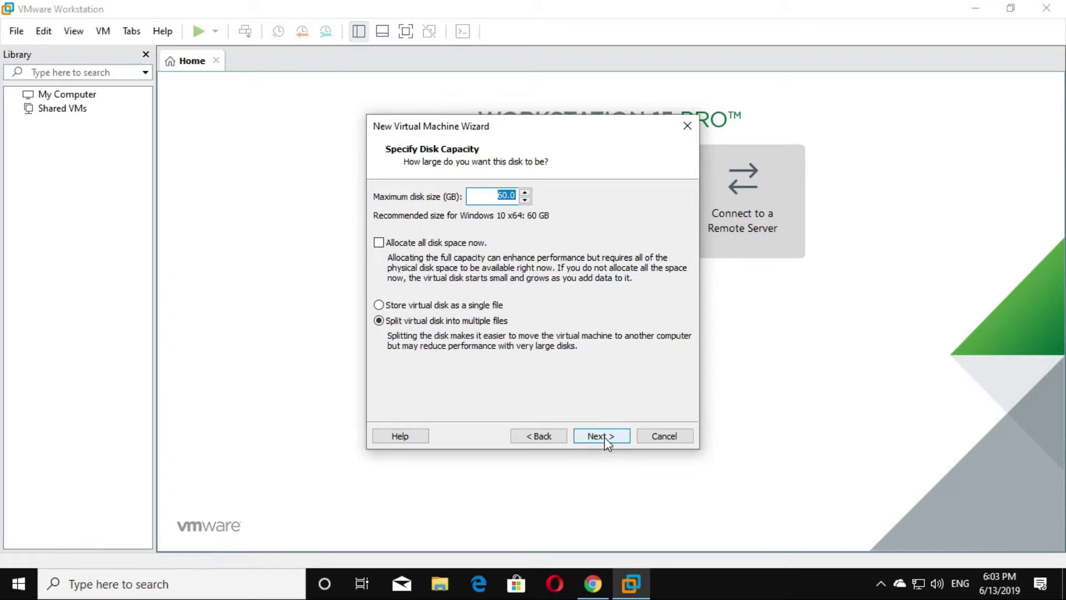
{"action": "type", "text": "20"}
{"action": "left_click", "coordinate": [602, 439]}
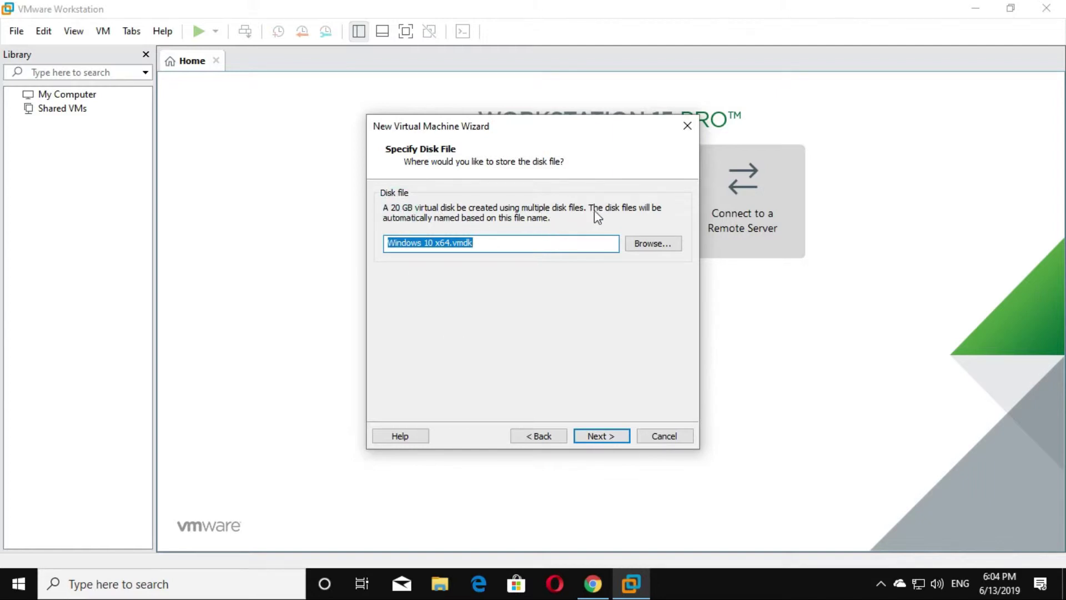
{"action": "left_click", "coordinate": [525, 242]}
{"action": "left_click", "coordinate": [612, 436]}
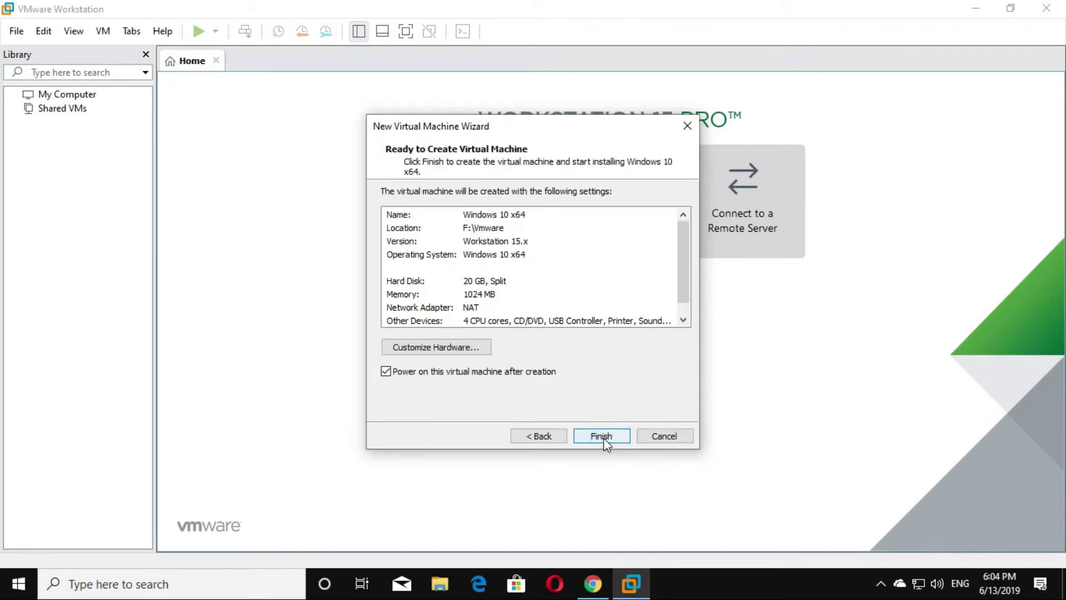
Review the settings summary and finish creating the virtual machine with power-on after creation enabled.
{"action": "scroll", "coordinate": [666, 302], "scroll_direction": "down", "scroll_amount": 1}
{"action": "scroll", "coordinate": [664, 240], "scroll_direction": "up", "scroll_amount": 1}
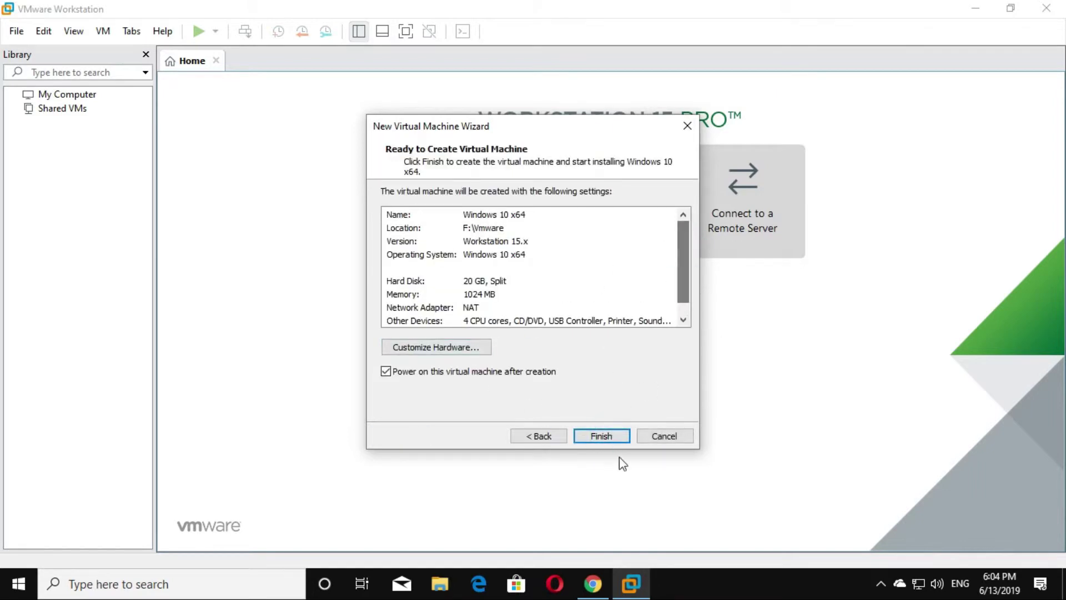
{"action": "left_click", "coordinate": [607, 435]}
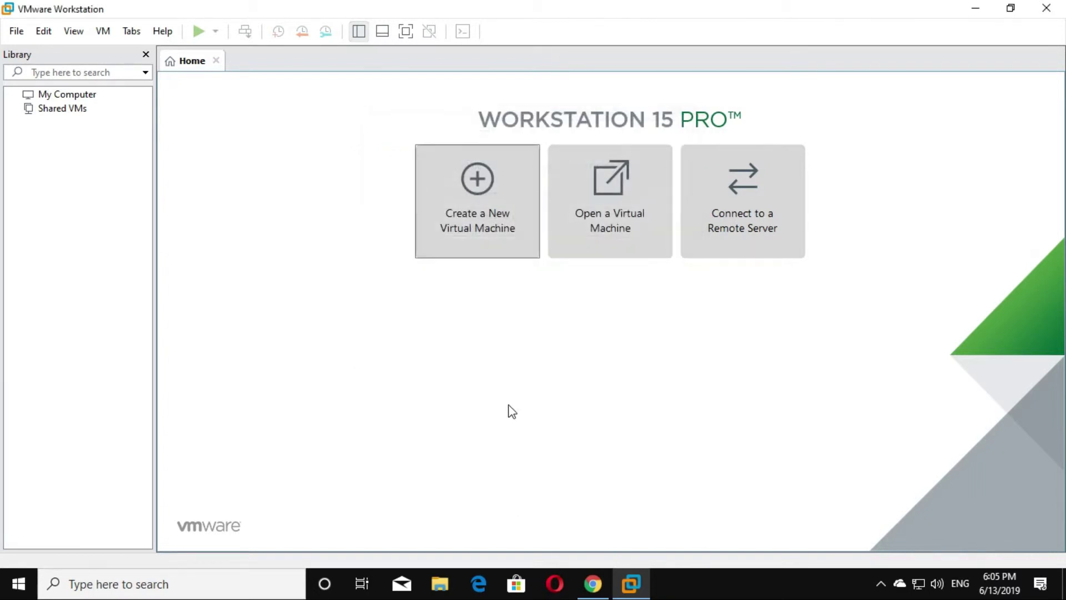
Dismiss the startup prompt and installation hint bar, and show the running virtual machine in full screen.
{"action": "left_click", "coordinate": [523, 393]}
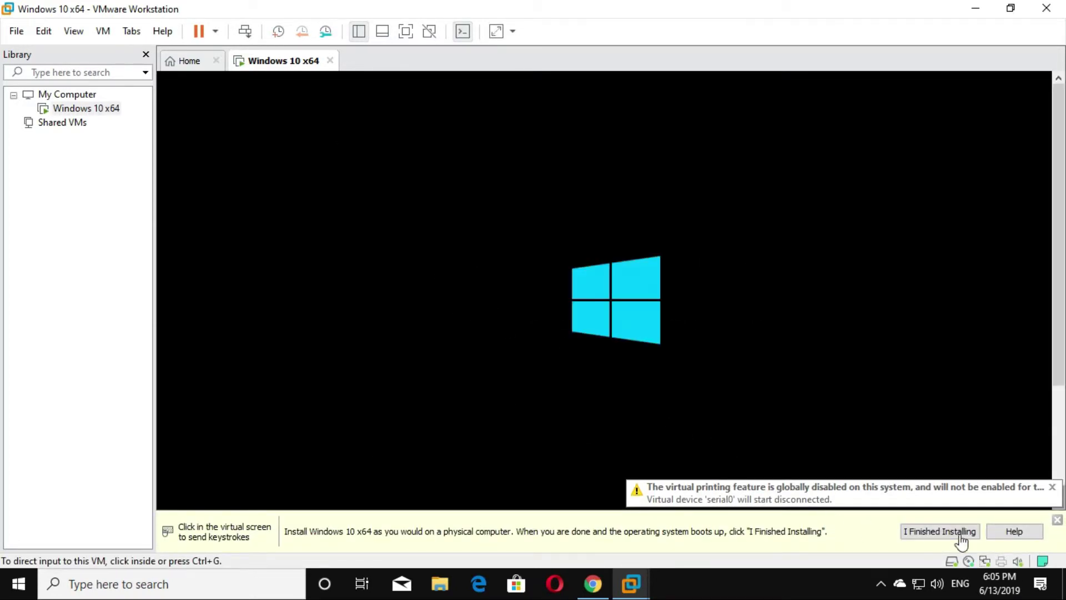
{"action": "left_click", "coordinate": [1056, 519]}
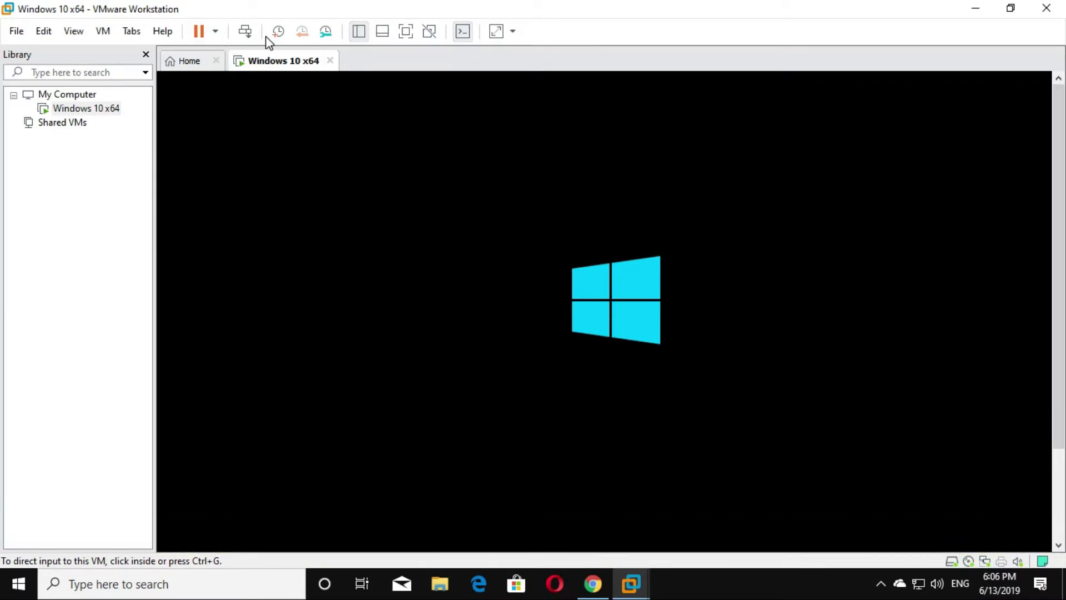
{"action": "left_click", "coordinate": [409, 36]}
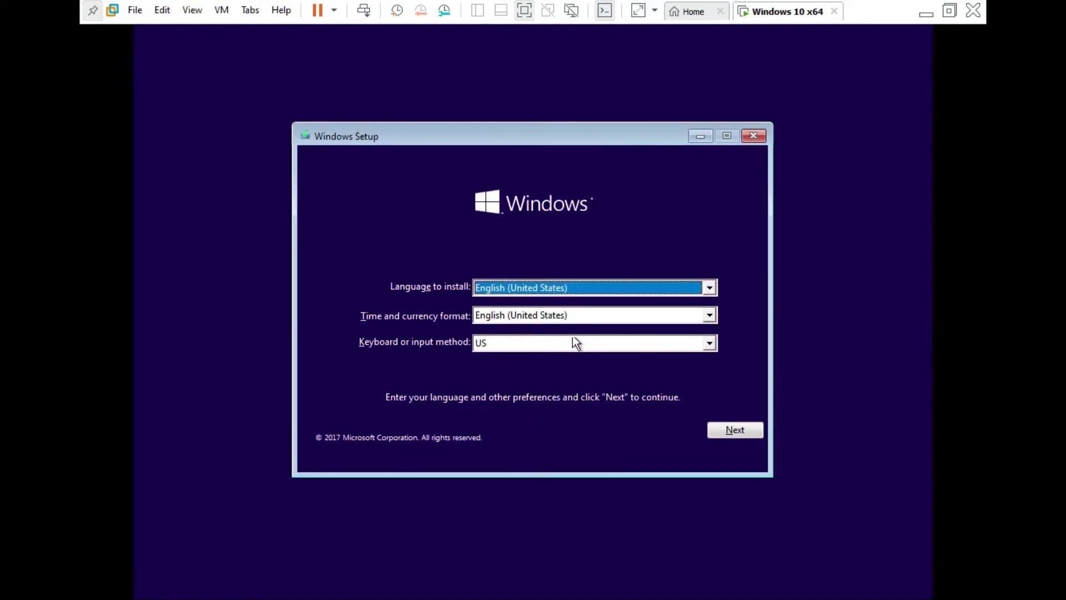
Start the Windows installation with English (United States) and the US keyboard, and accept the license terms.
{"action": "left_click", "coordinate": [734, 437]}
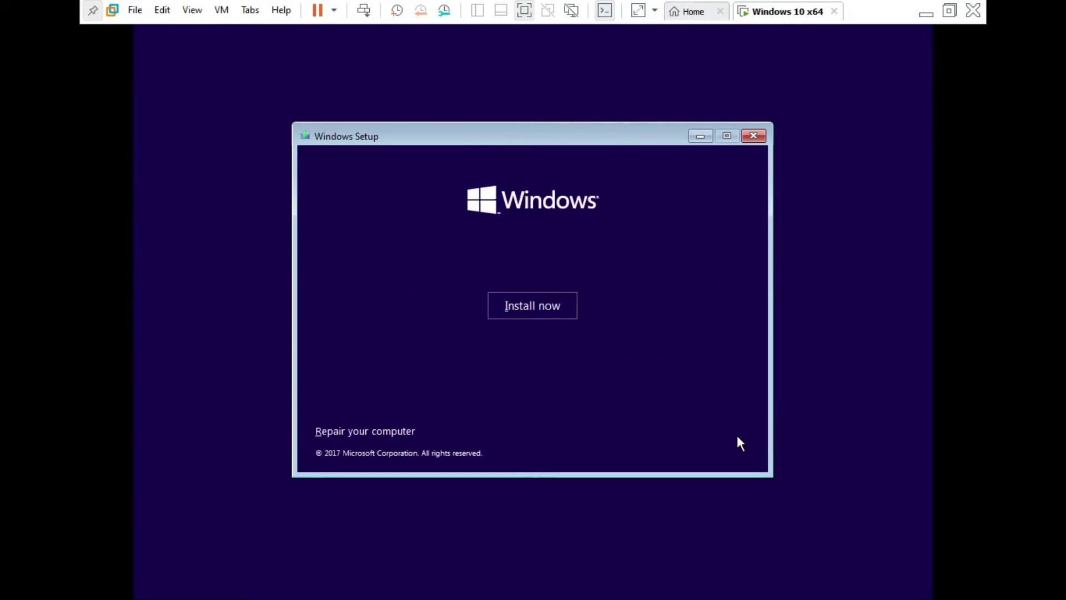
{"action": "left_click", "coordinate": [535, 313]}
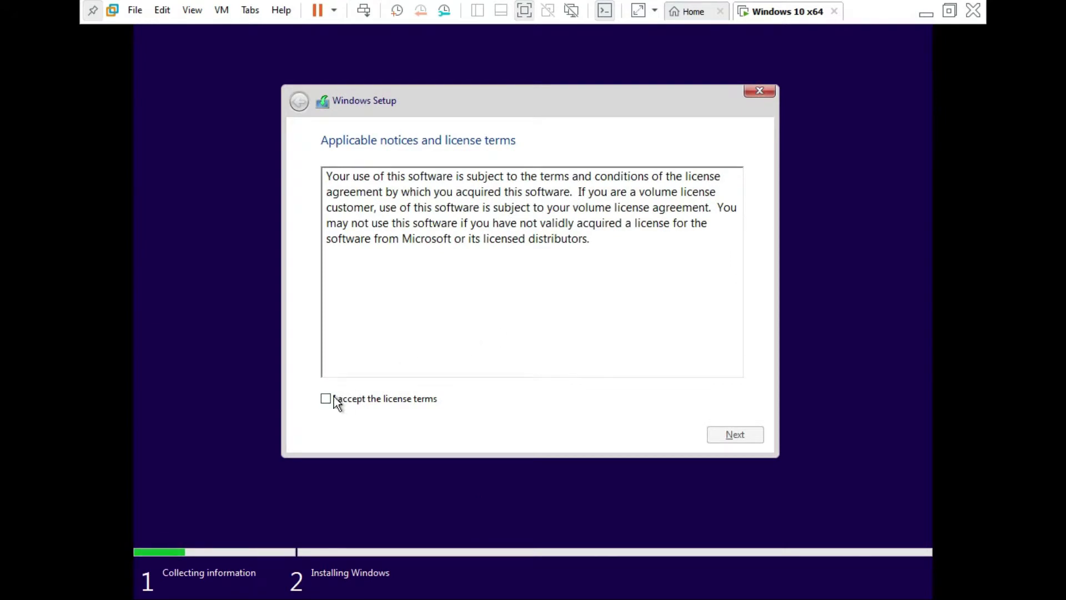
{"action": "left_click", "coordinate": [356, 405]}
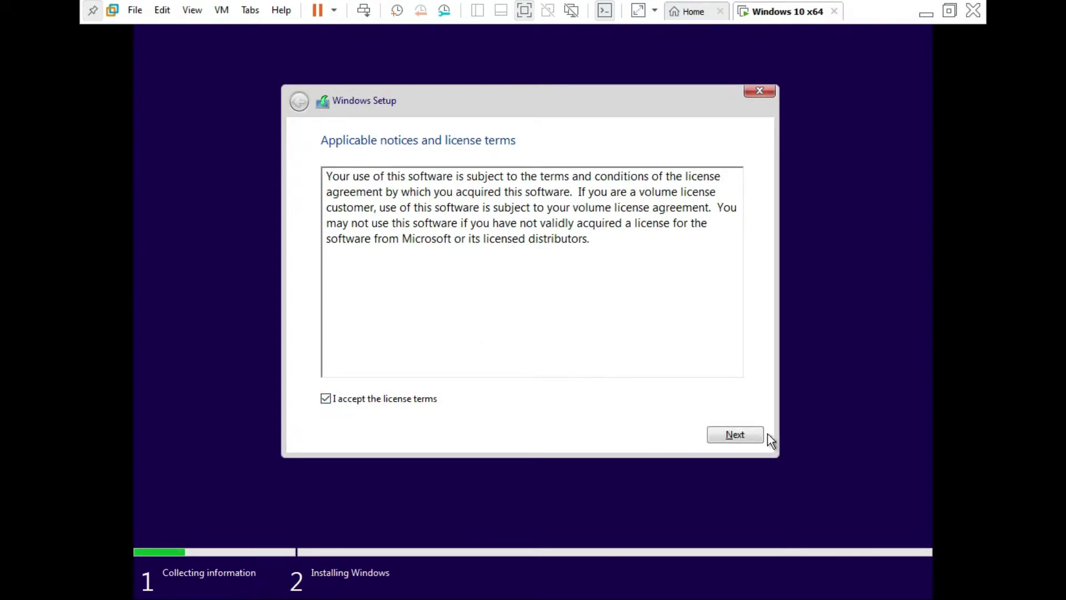
{"action": "left_click", "coordinate": [744, 435]}
Create a new partition from all of Drive 0's unallocated space and install Windows on Drive 0 Partition 2.
{"action": "left_click", "coordinate": [565, 274]}
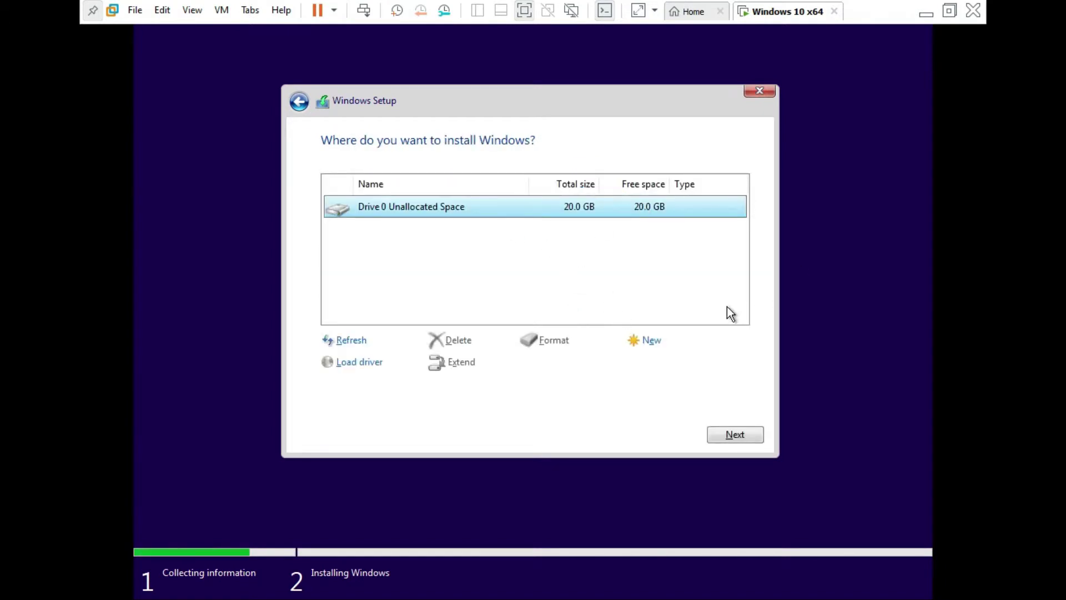
{"action": "left_click", "coordinate": [653, 345]}
{"action": "left_click", "coordinate": [684, 368]}
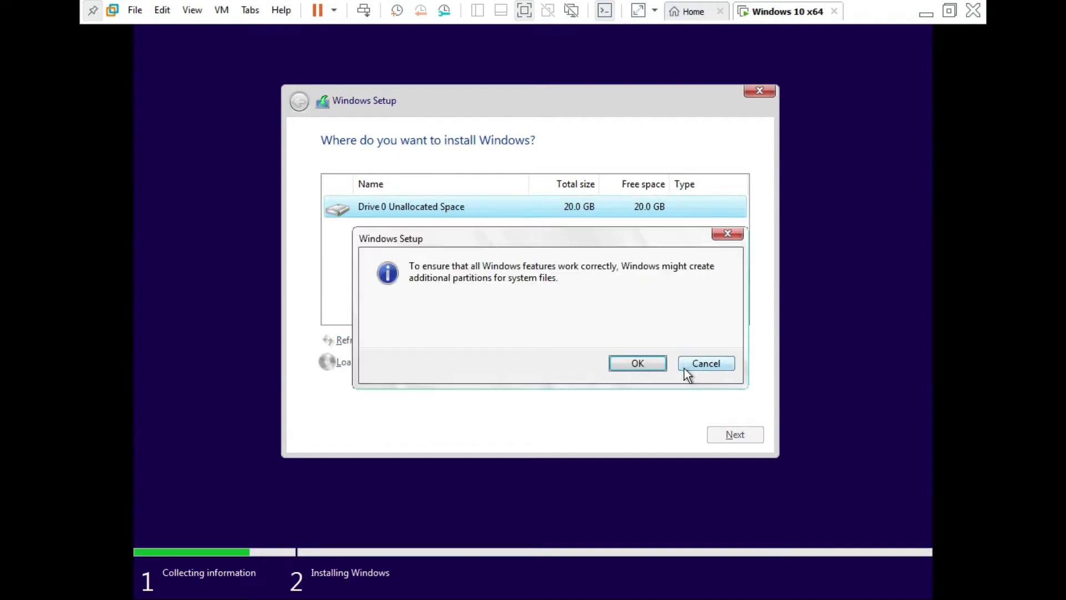
{"action": "left_click", "coordinate": [630, 365]}
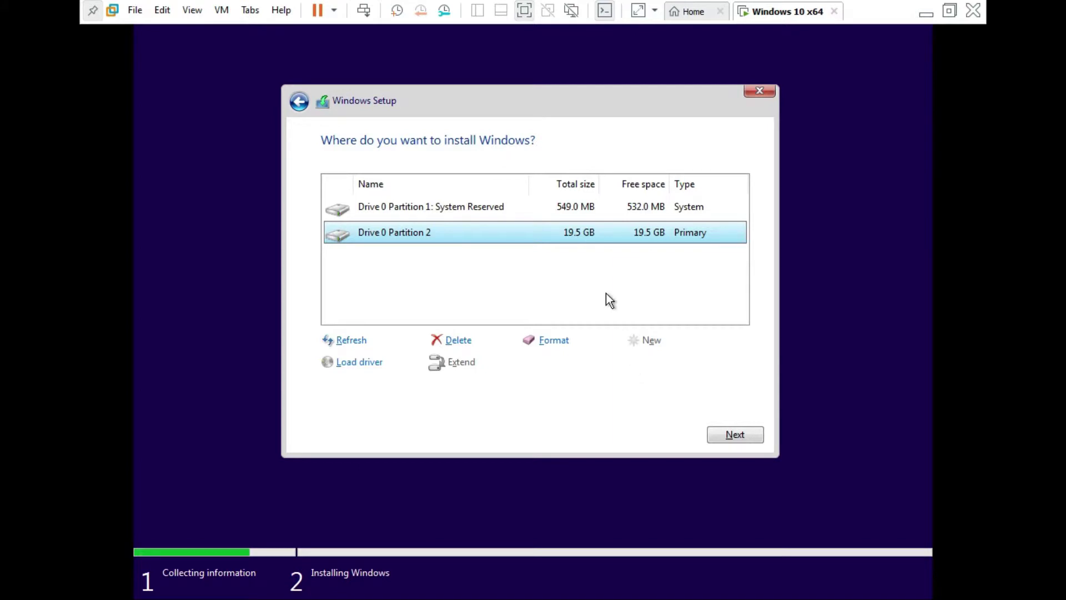
{"action": "left_click", "coordinate": [761, 445]}
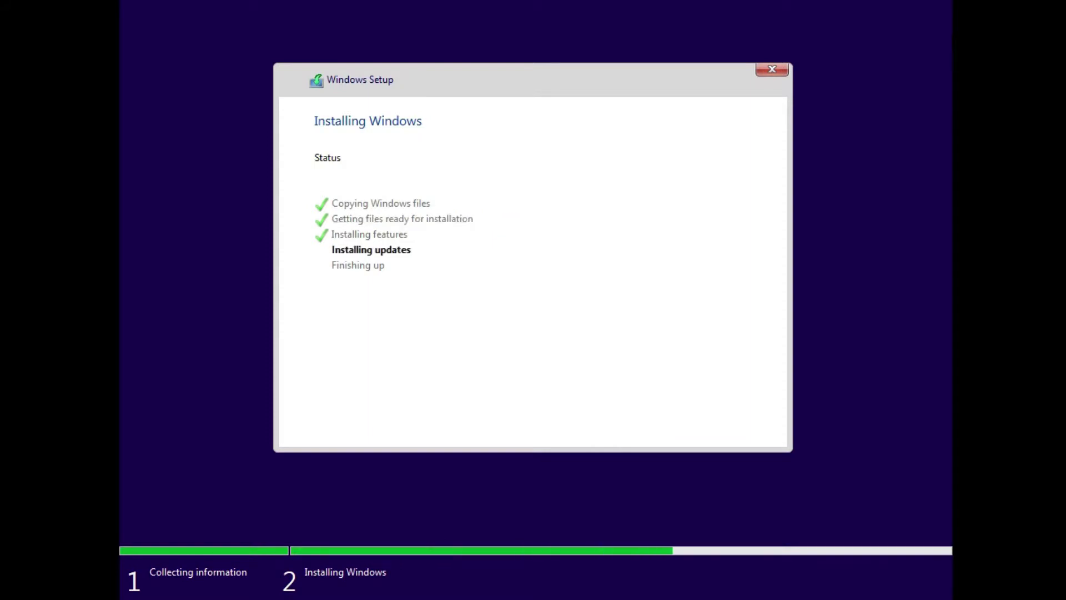
Restart the virtual machine immediately once Windows Setup asks for a restart.
{"action": "left_click", "coordinate": [245, 463]}
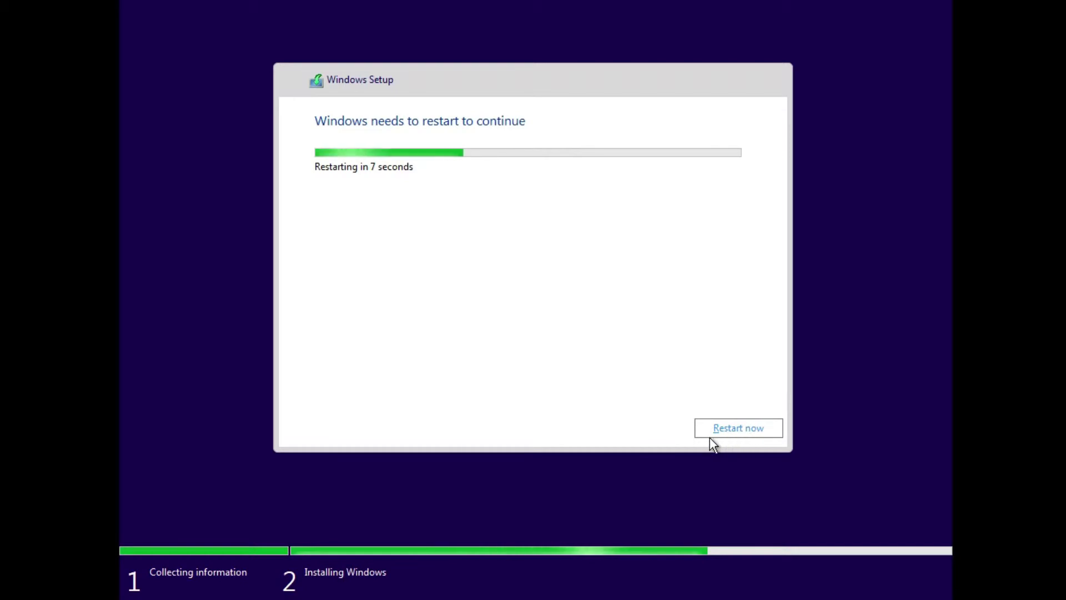
{"action": "left_click", "coordinate": [739, 429]}
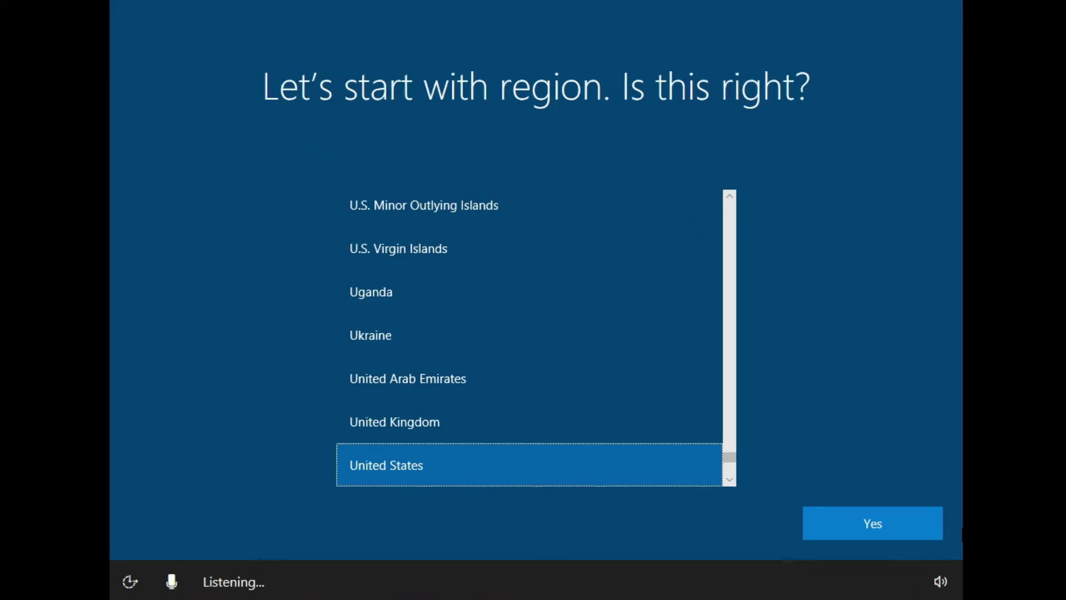
Confirm the United States region and the US keyboard layout, and skip adding a second layout.
{"action": "left_click", "coordinate": [893, 537]}
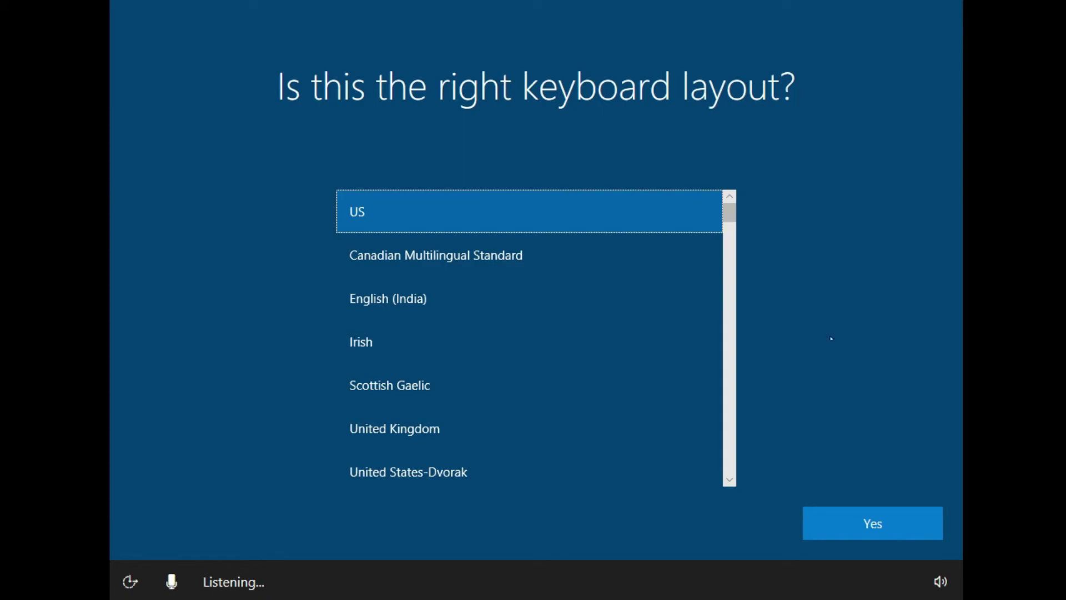
{"action": "left_click", "coordinate": [868, 516]}
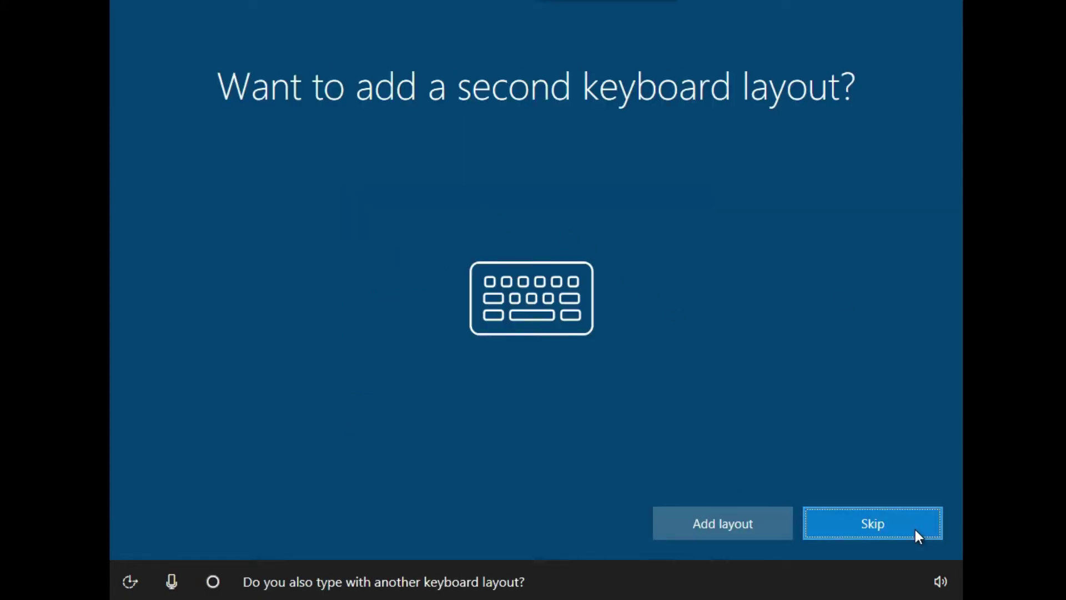
{"action": "left_click", "coordinate": [894, 529]}
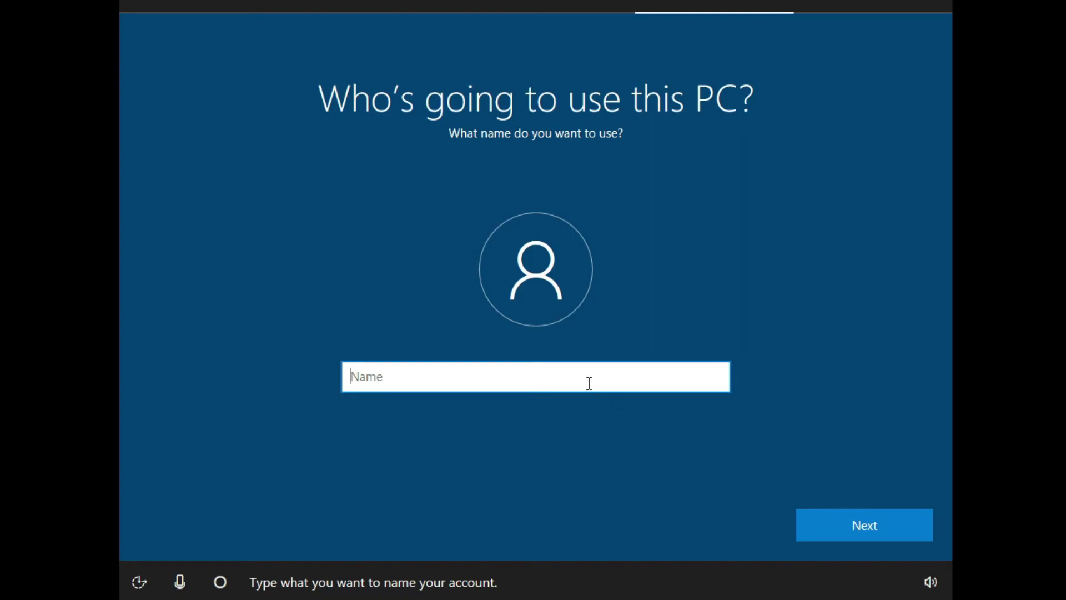
Name the user account New Tech and continue with the password left blank.
{"action": "type", "text": "New"}
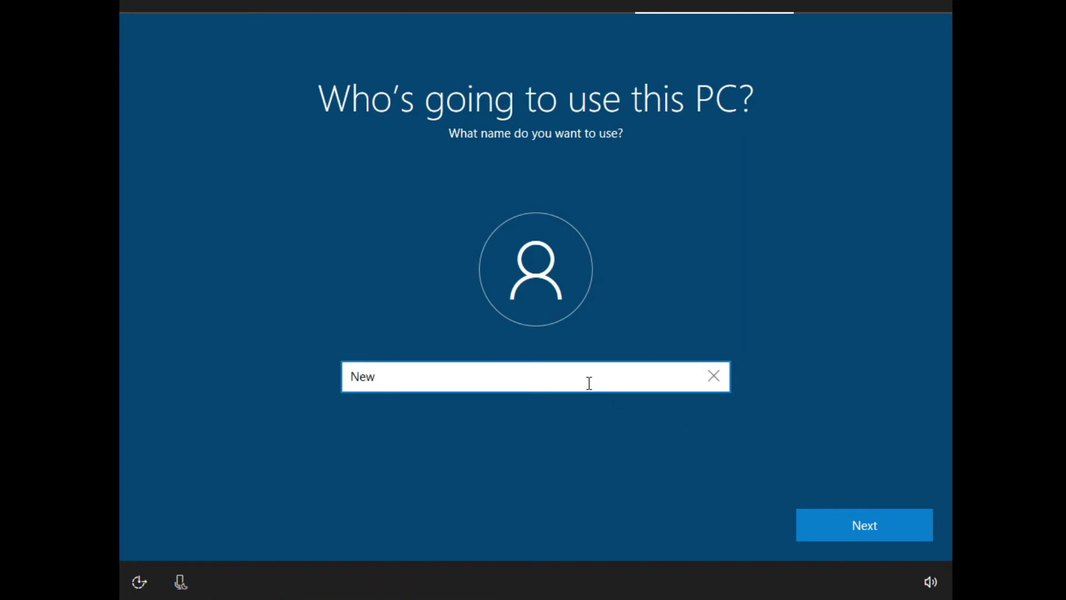
{"action": "type", "text": " Tech"}
{"action": "left_click", "coordinate": [878, 524]}
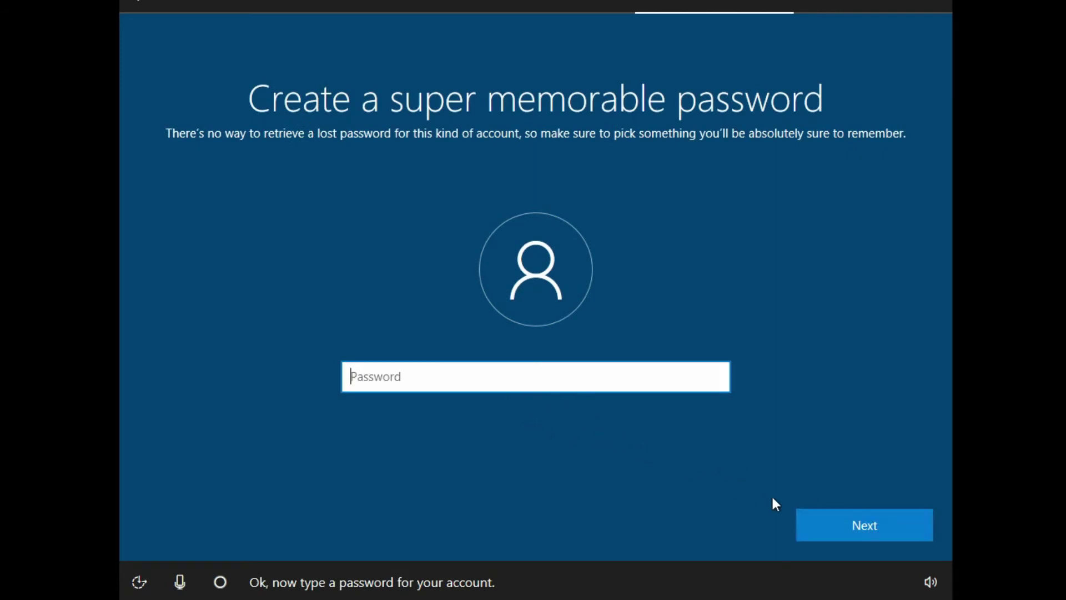
{"action": "left_click", "coordinate": [868, 520]}
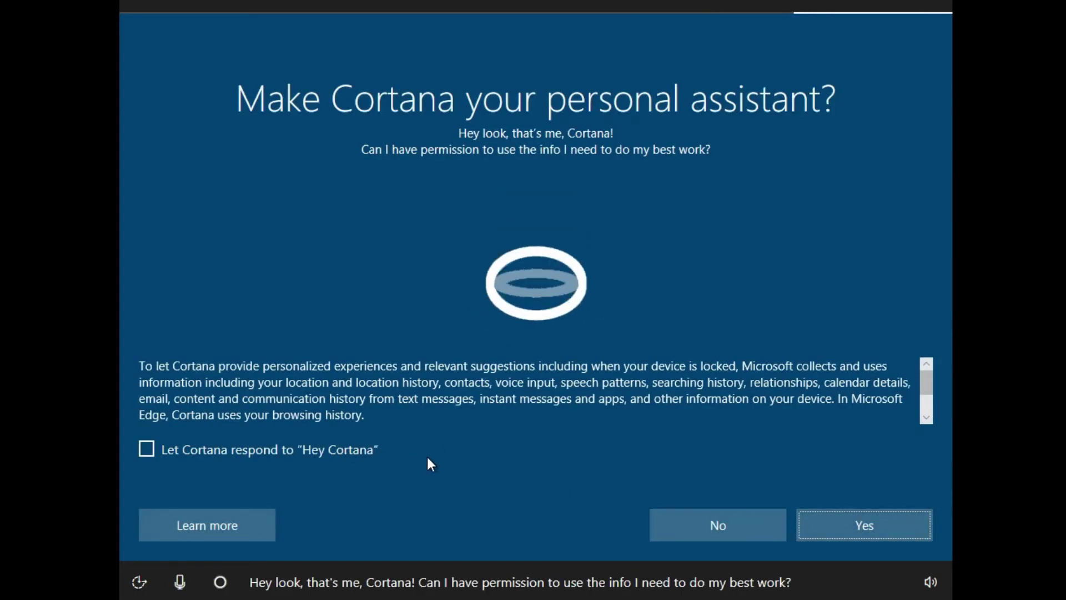
Enable Cortana with the "Hey Cortana" response and accept the recommended privacy settings.
{"action": "left_click", "coordinate": [368, 454]}
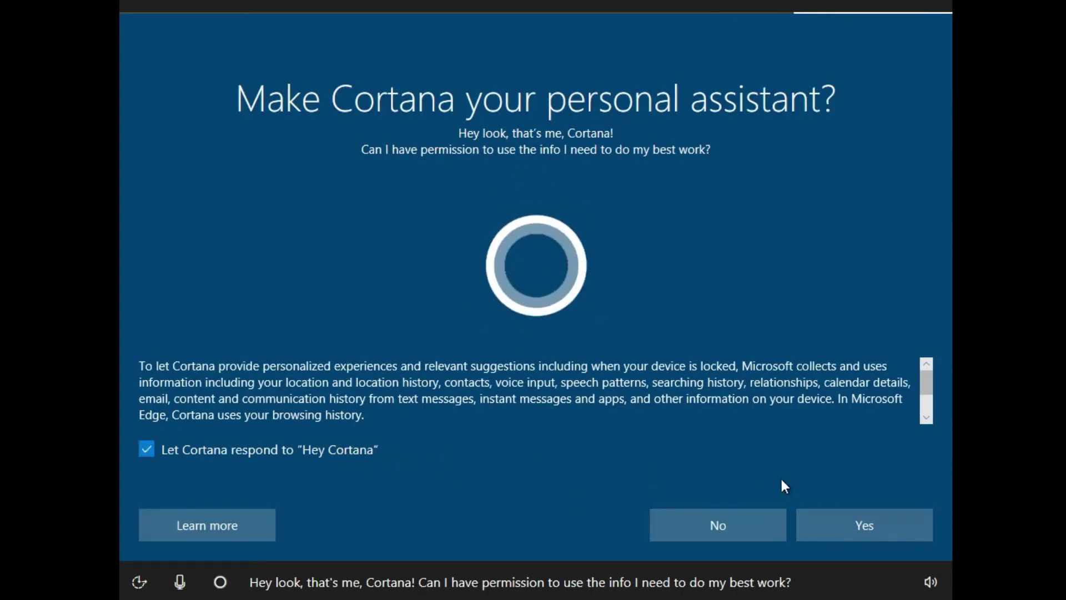
{"action": "left_click", "coordinate": [877, 518]}
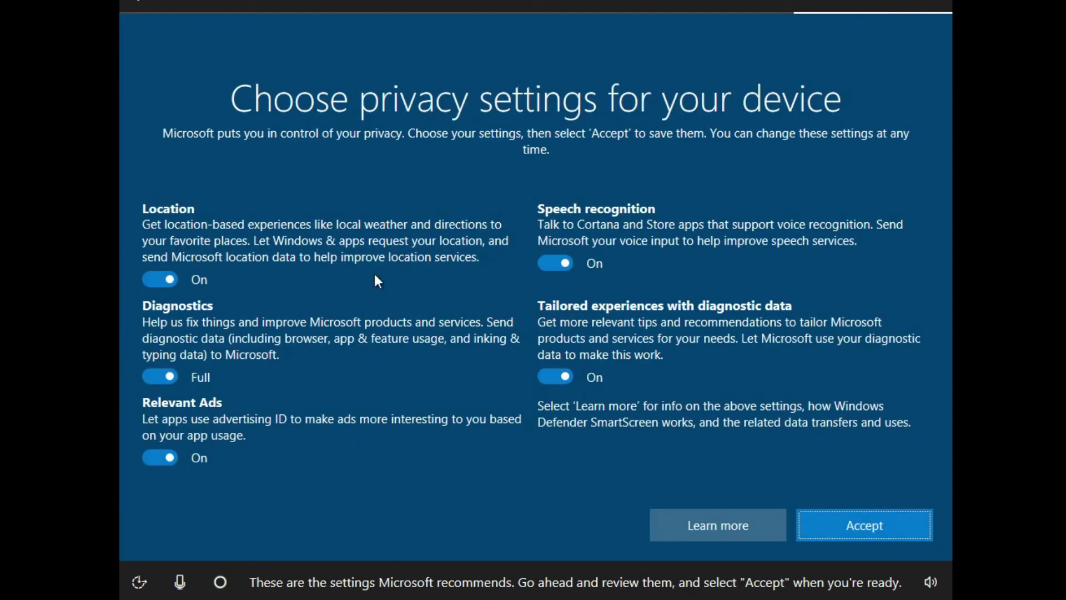
{"action": "left_click", "coordinate": [905, 526]}
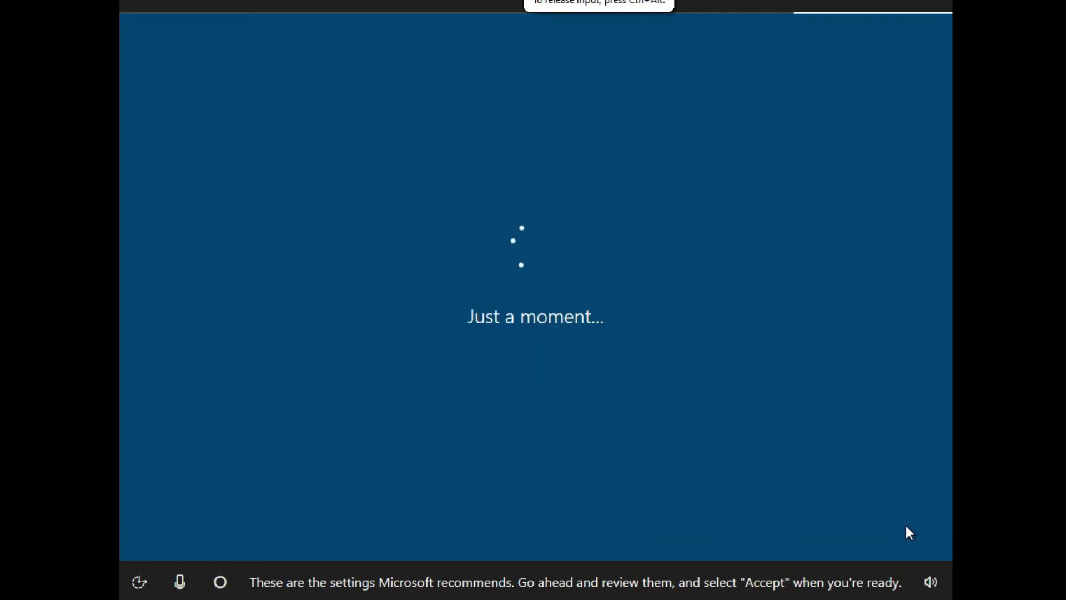